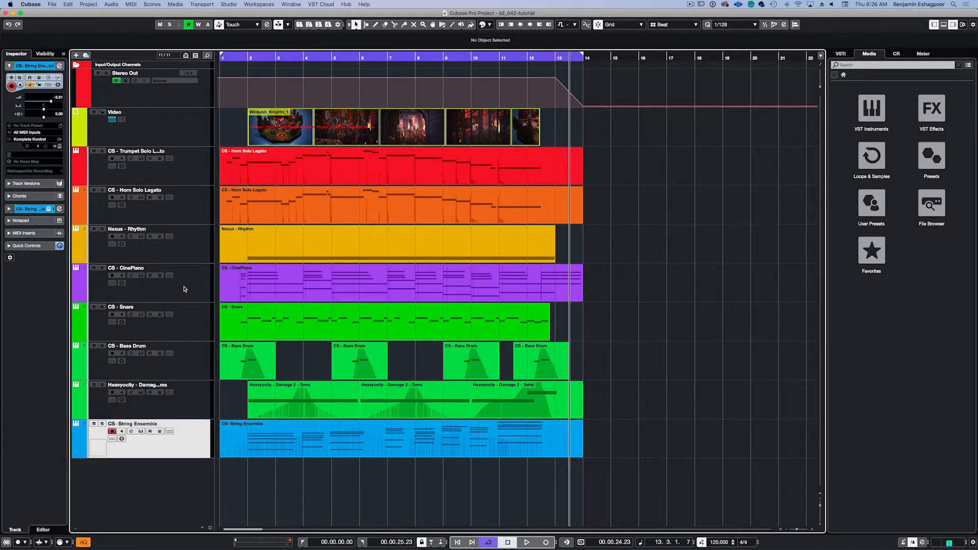
- Open the CS - CinePiano track's instrument and play the piano soloed together with the CS - Horn Solo Legato track
left_click(171, 291)
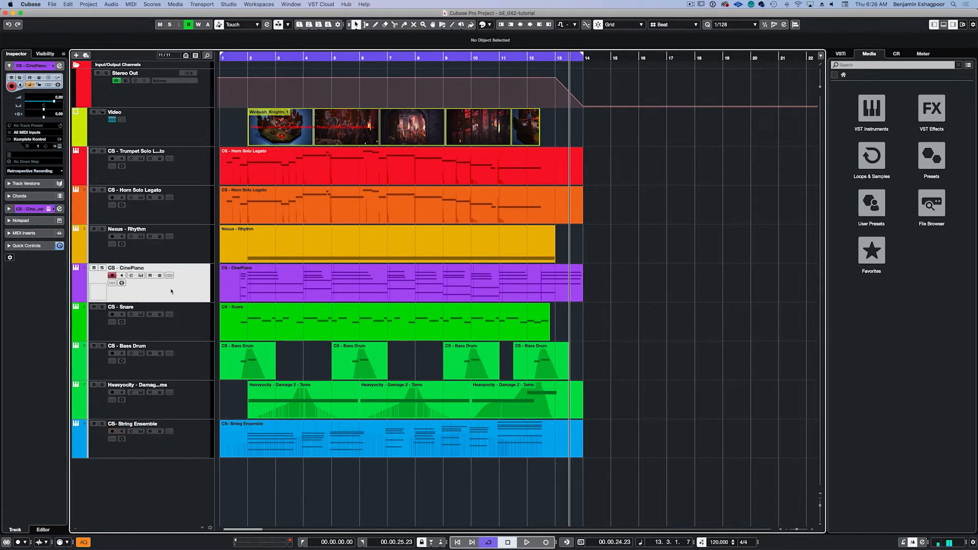
left_click(141, 276)
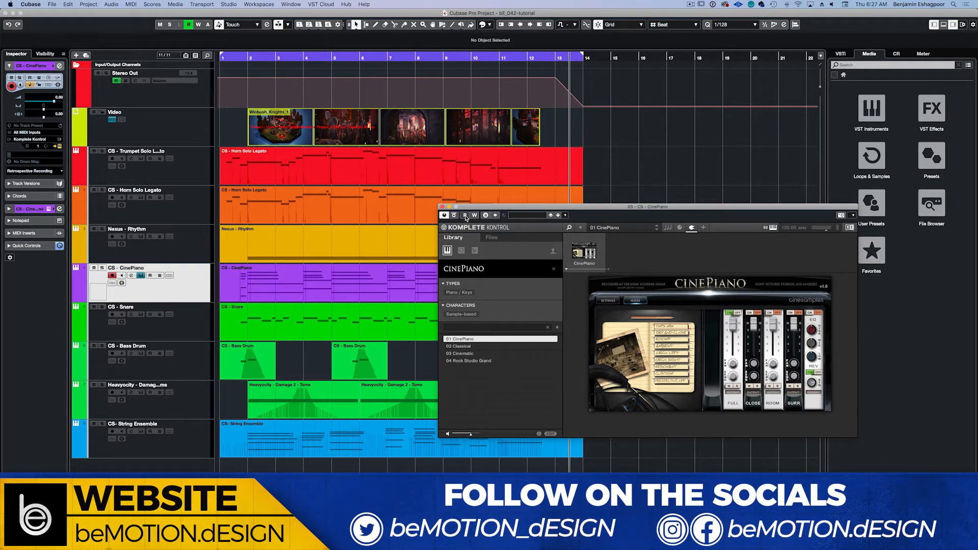
left_click(103, 190)
key("space")
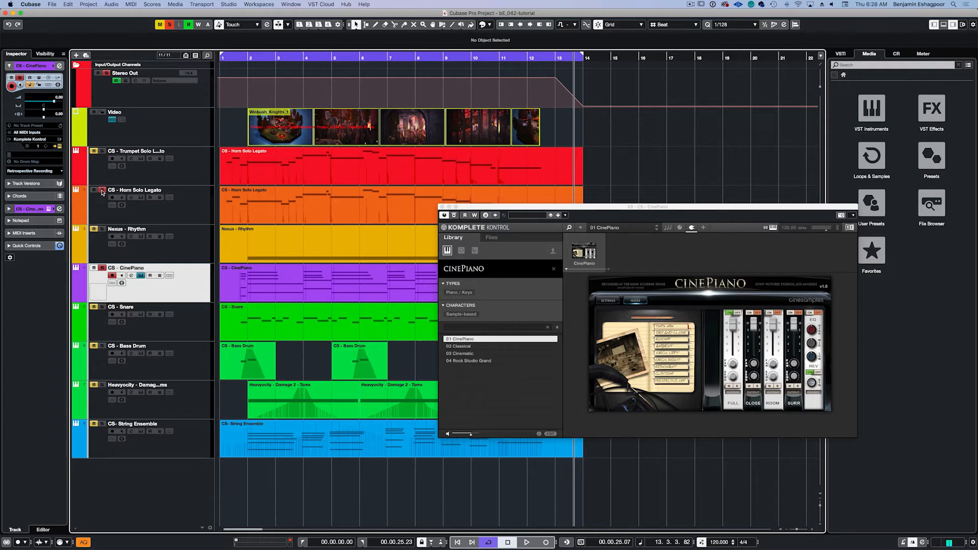
- View the CinePerc and CineStrings instruments of the drum and string tracks side by side, and close them
left_click(164, 209)
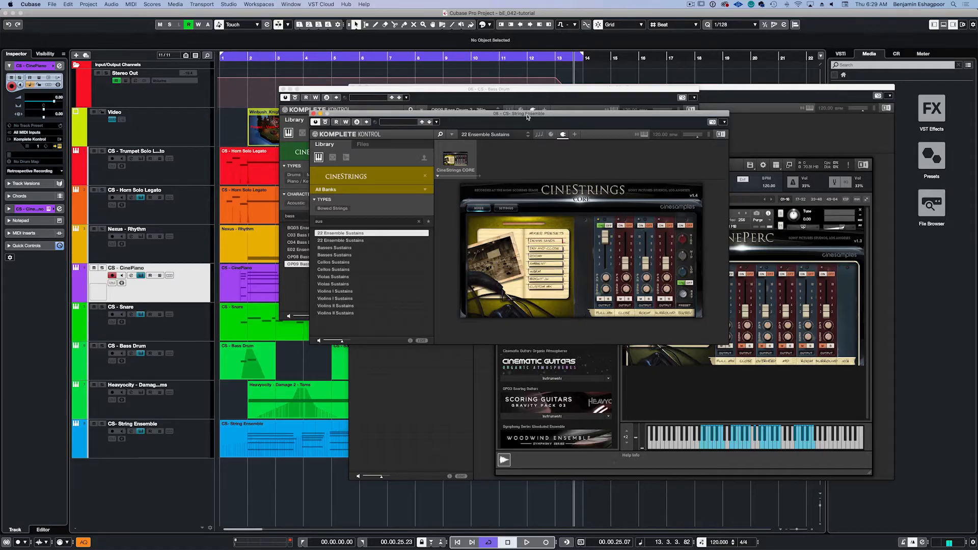
left_click_drag(527, 117, 329, 273)
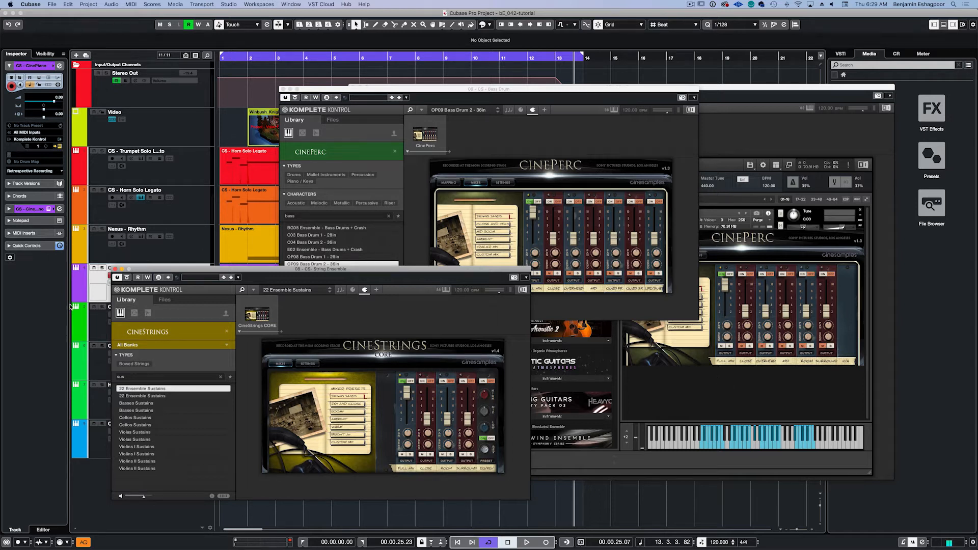
left_click(130, 268)
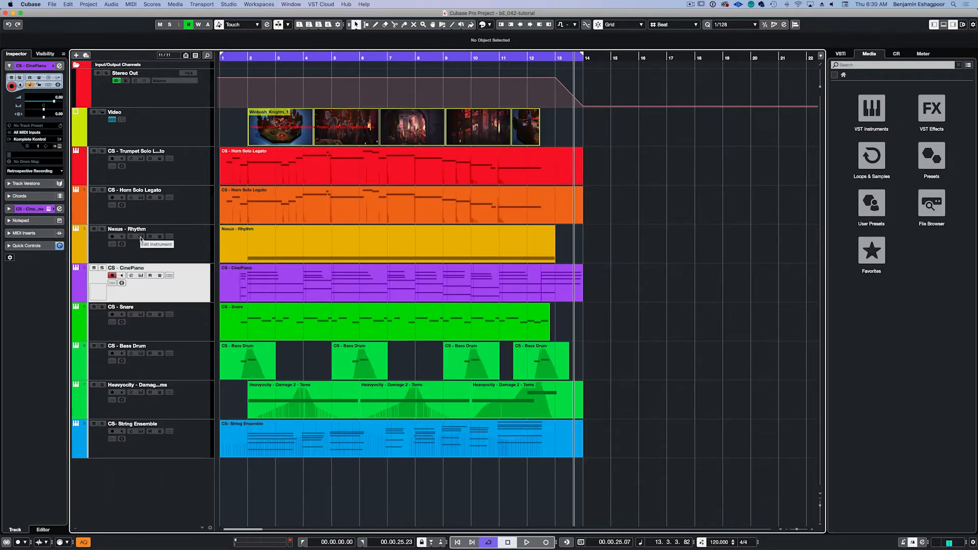
- Open the Nexus - Rhythm instrument and play its track soloed together with the CS - CinePiano and CS - Horn Solo Legato tracks
left_click(140, 237)
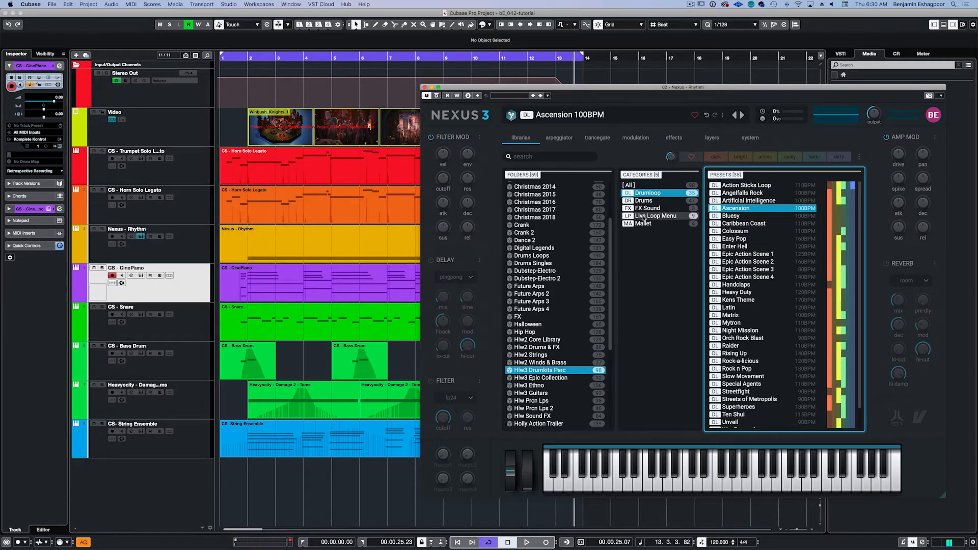
left_click(160, 250)
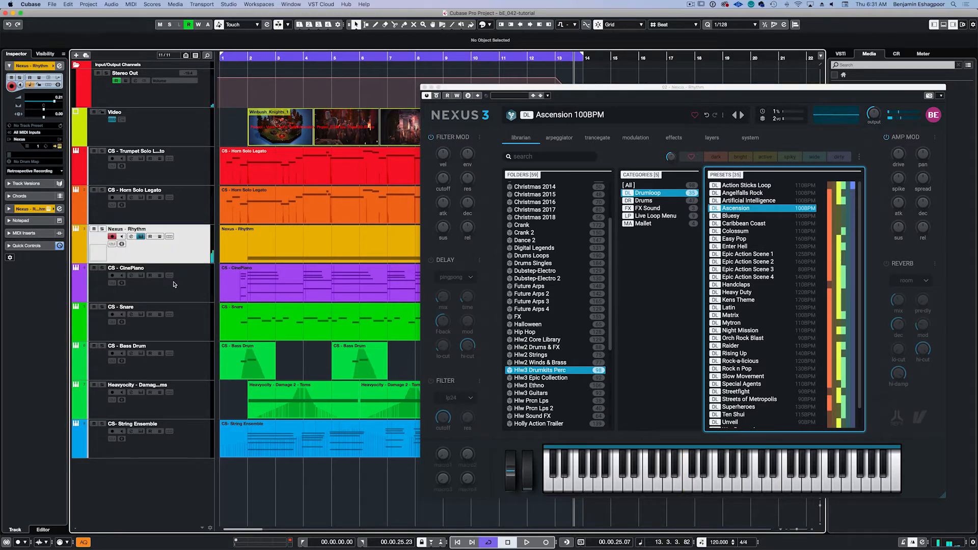
left_click(173, 284, "shift")
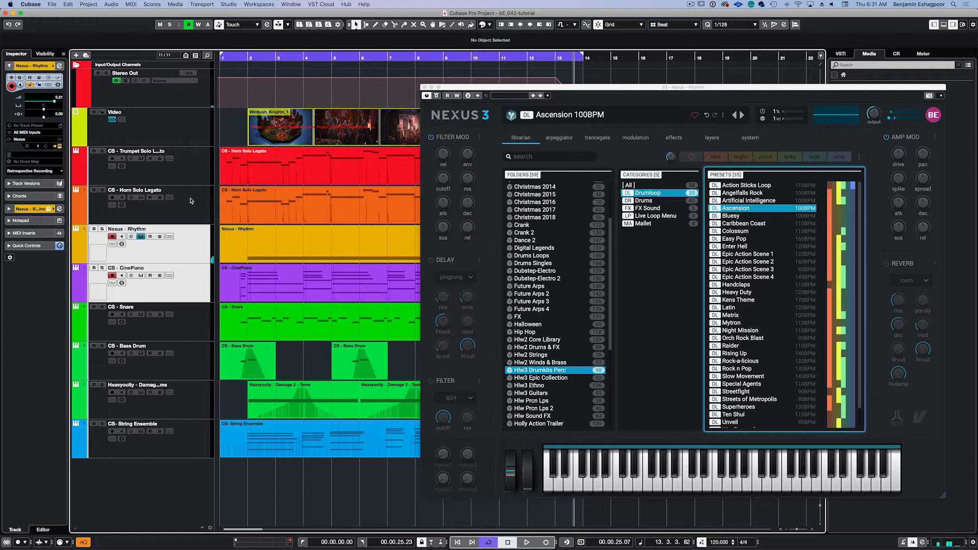
left_click(190, 202, "shift")
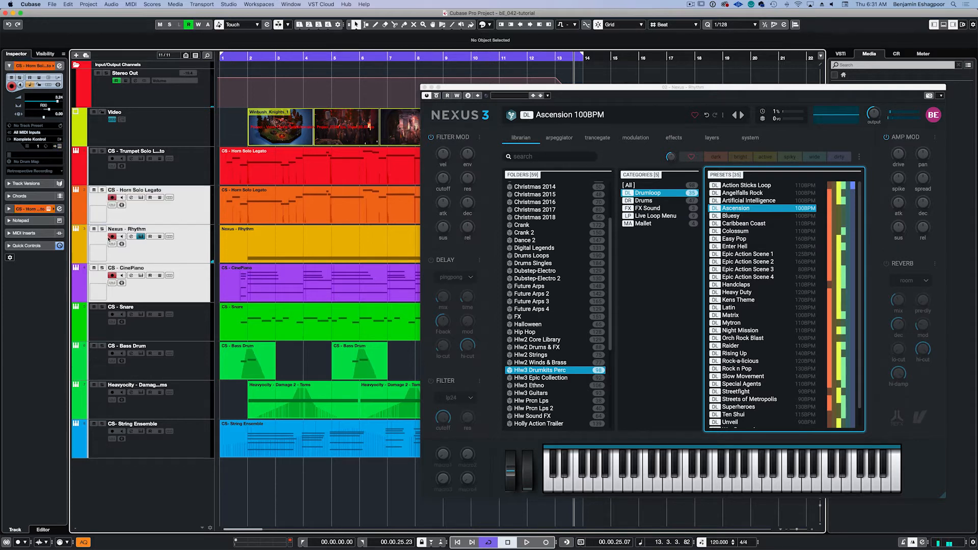
left_click(102, 229)
key("space")
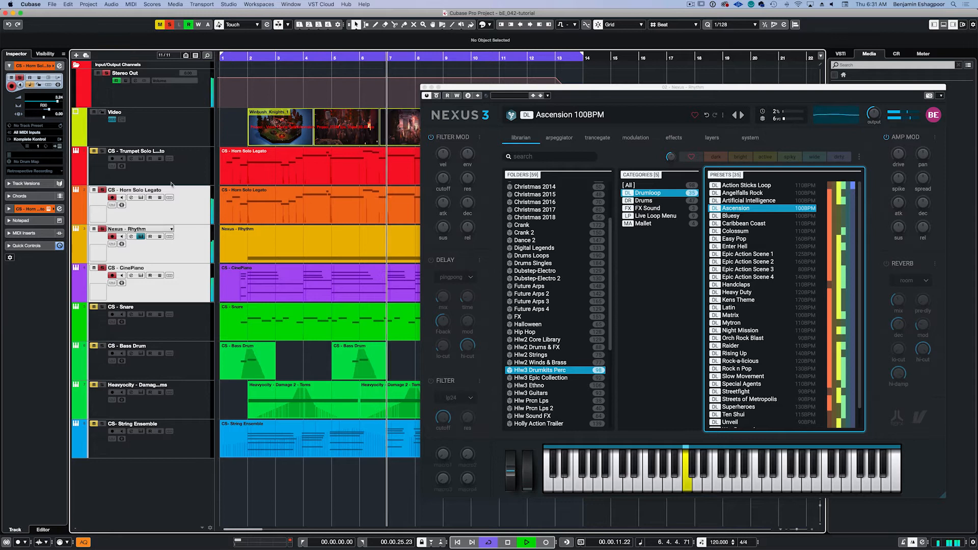
left_click(451, 88)
left_click_drag(451, 89, 592, 86)
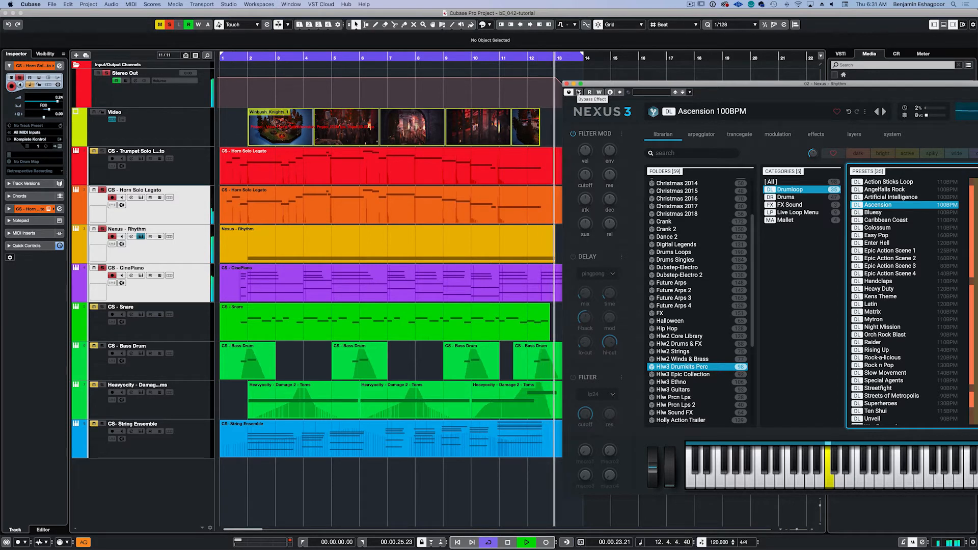
- Add the CS - Snare track to the soloed tracks and play the mix while viewing the snare's CinePerc instrument
left_click(146, 318)
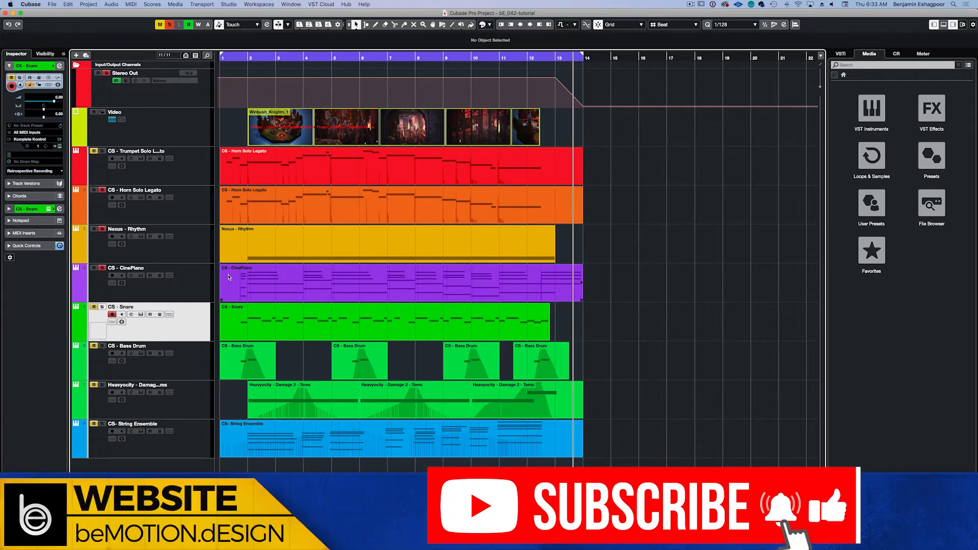
left_click(237, 266)
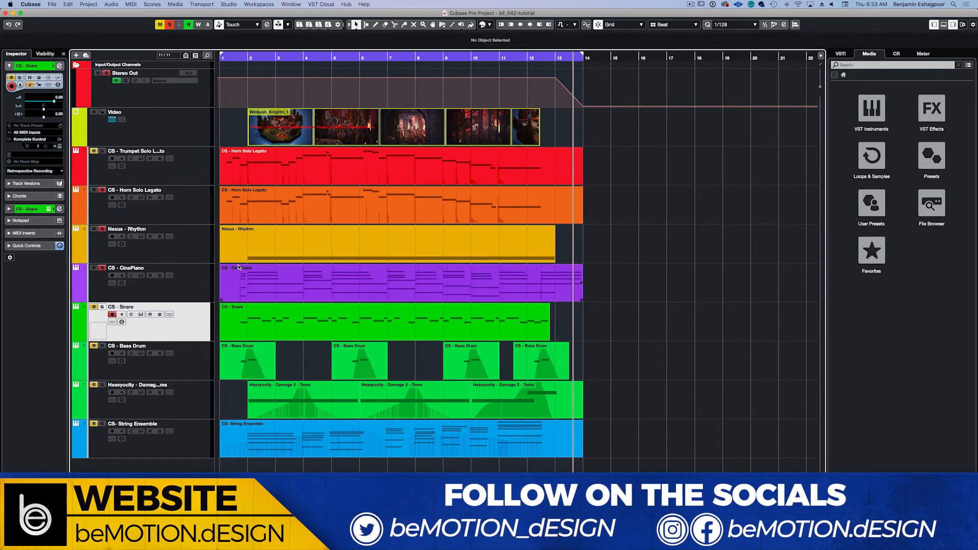
left_click(249, 251)
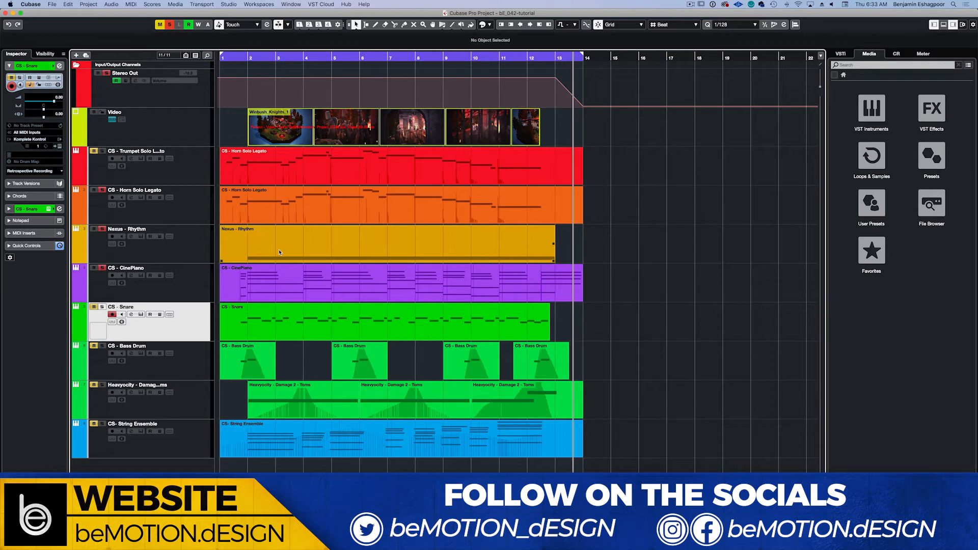
left_click(102, 308)
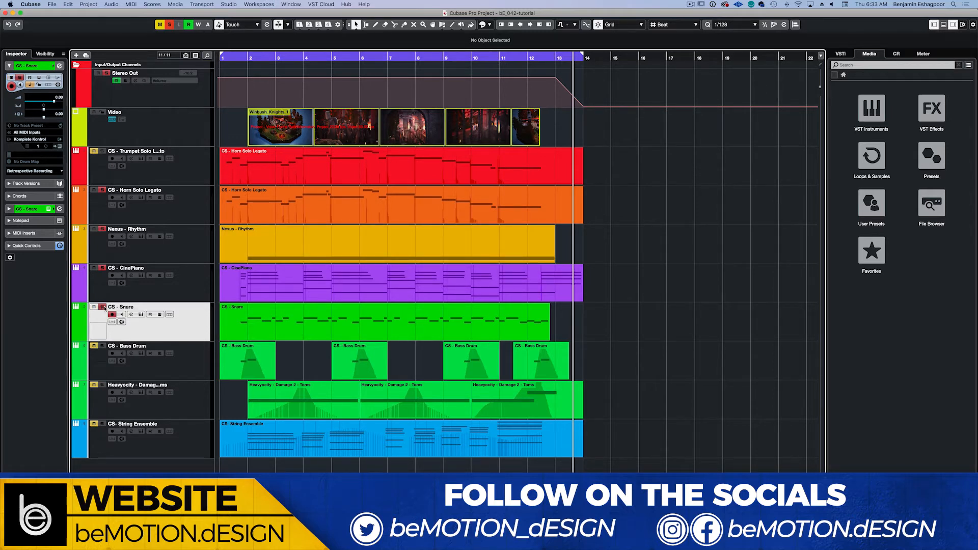
left_click(143, 315)
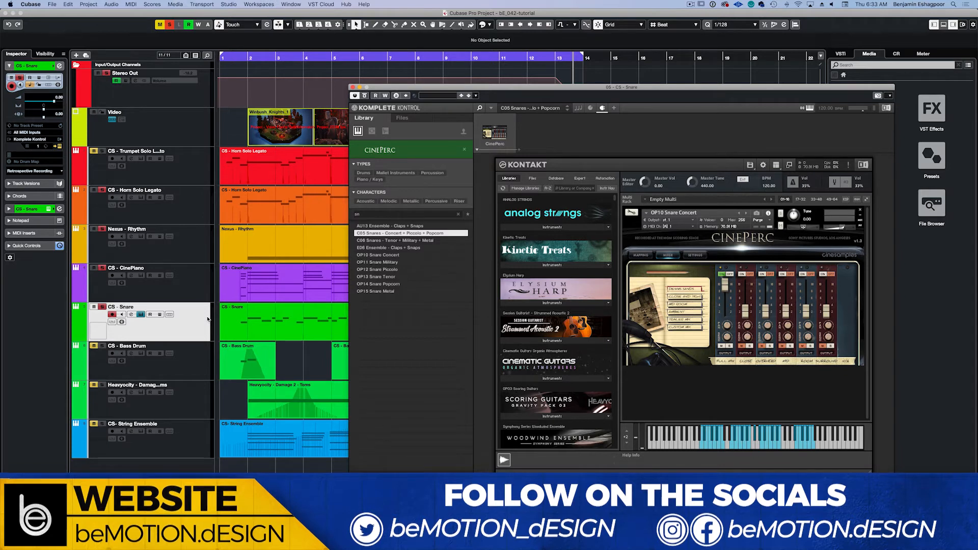
key("space")
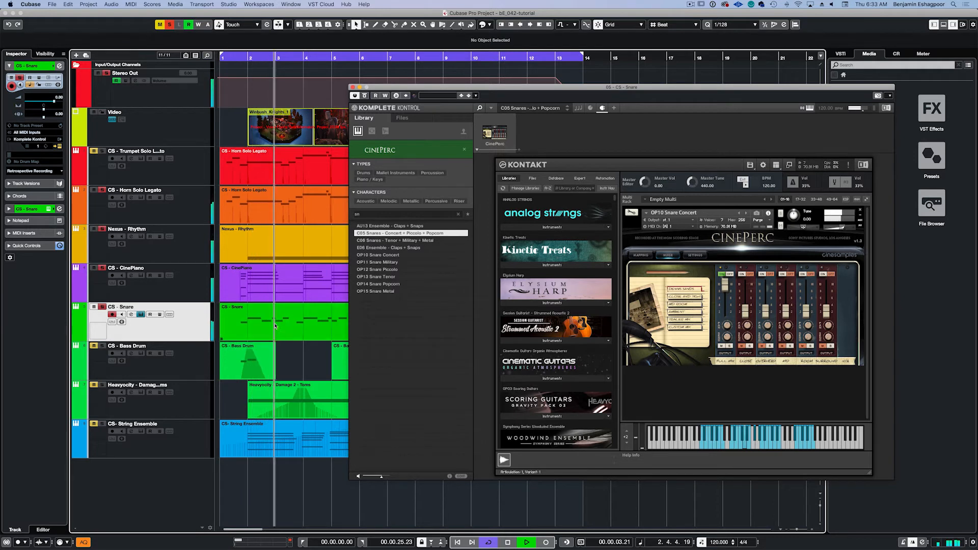
left_click_drag(446, 89, 622, 100)
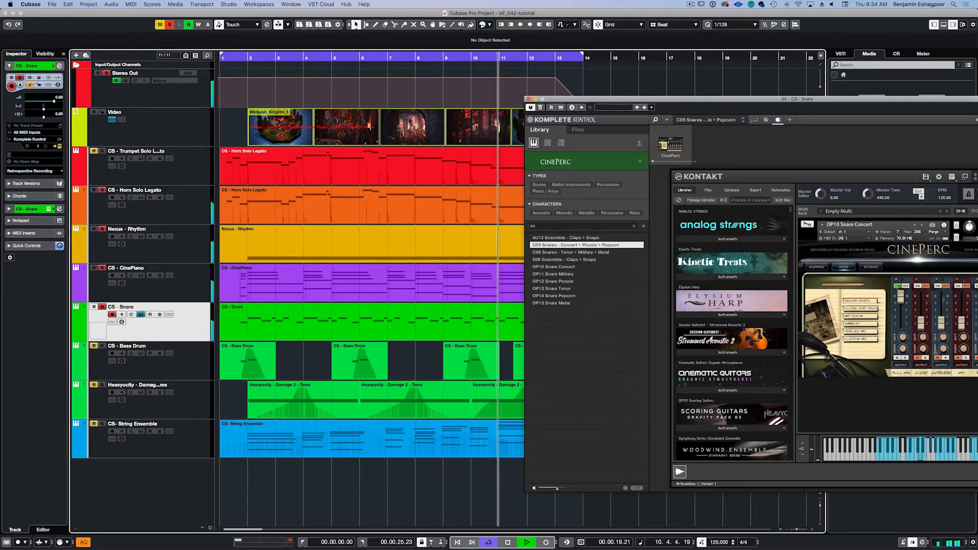
left_click_drag(785, 101, 529, 111)
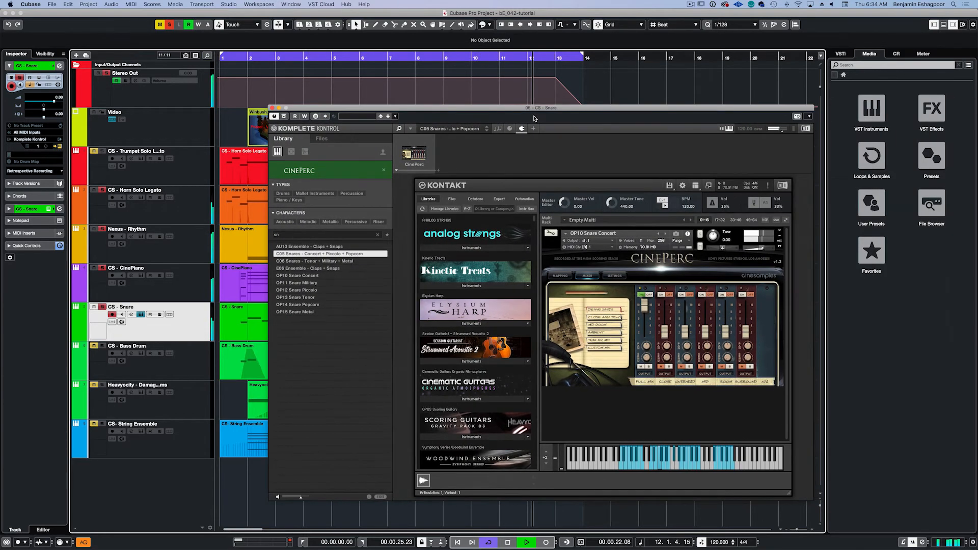
left_click(140, 315)
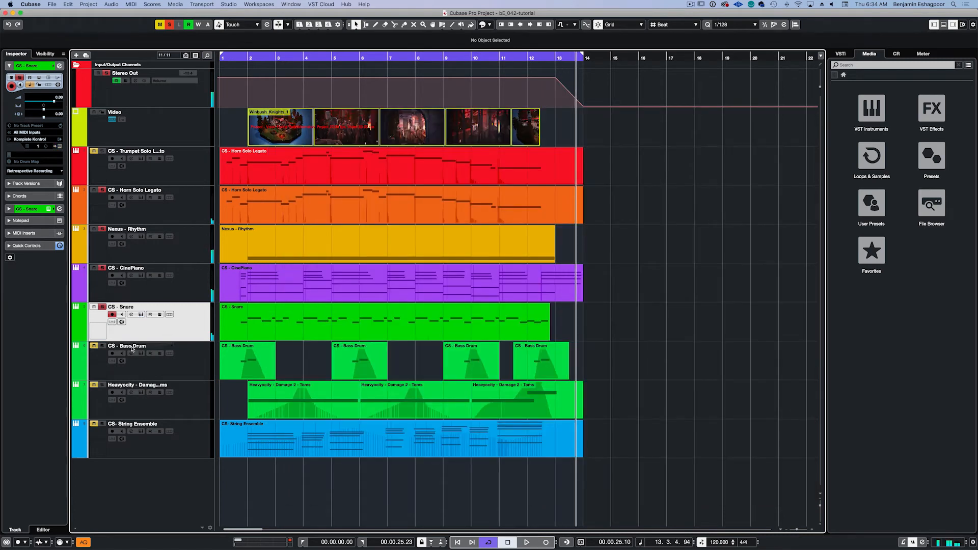
- Solo the CS - Bass Drum track as well and play the mix from the start, viewing the bass drum's CinePerc instrument
left_click(156, 373)
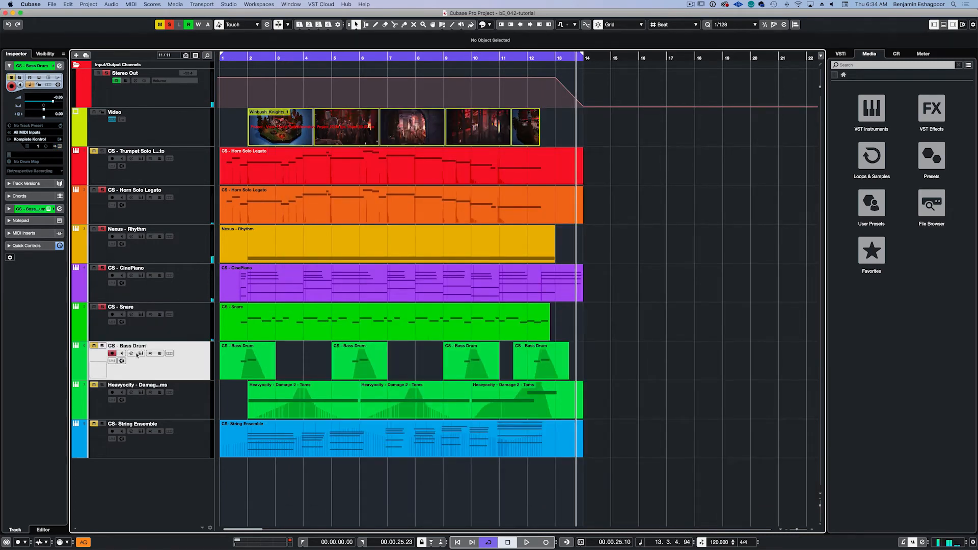
left_click(140, 353)
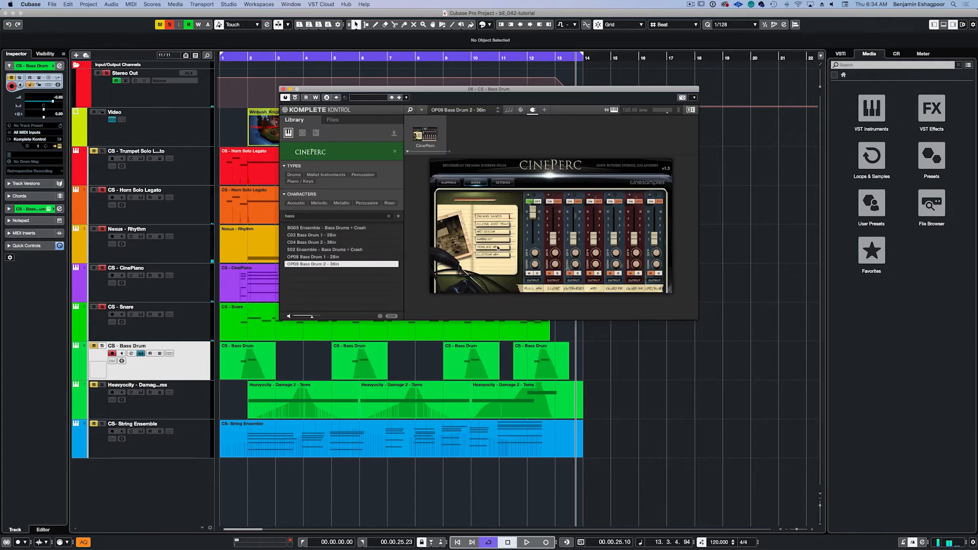
left_click_drag(479, 94, 670, 179)
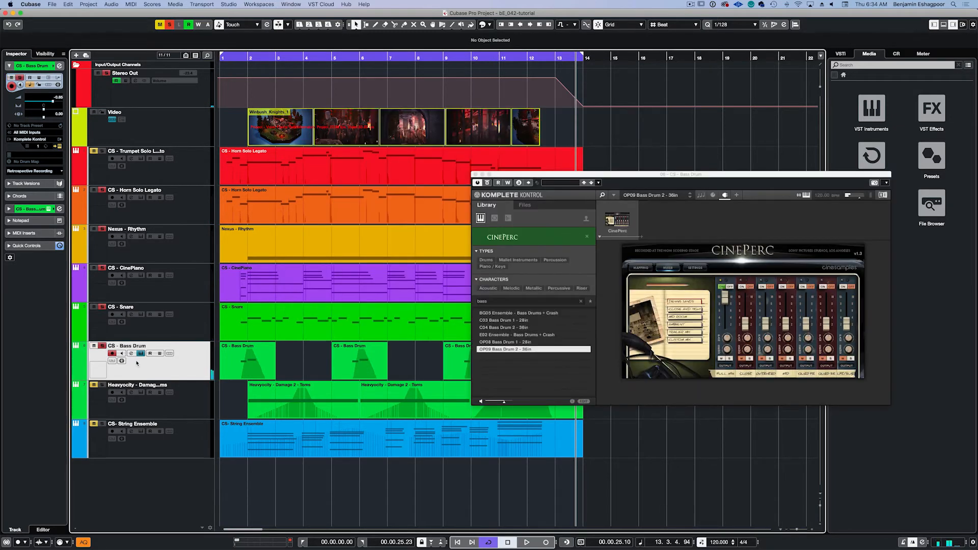
key("Home")
key("space")
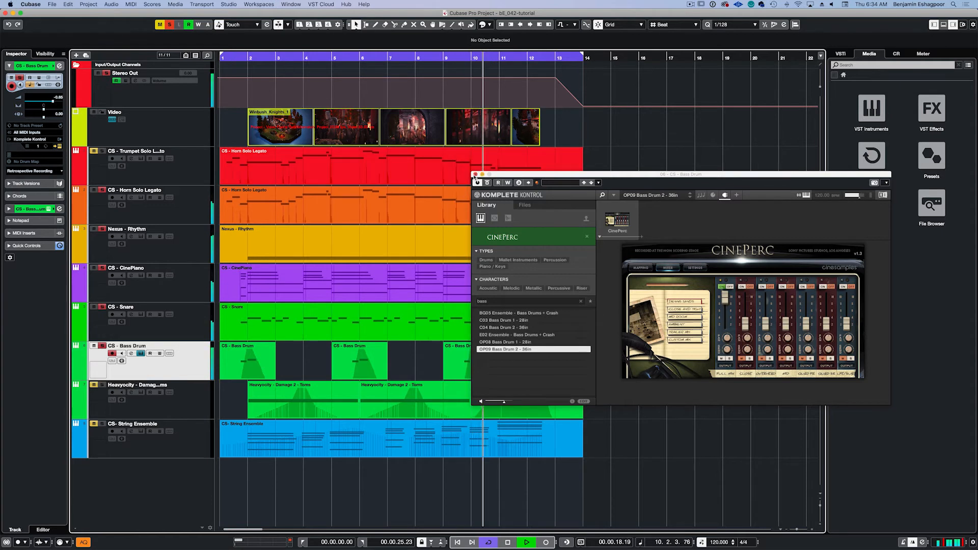
left_click(476, 174)
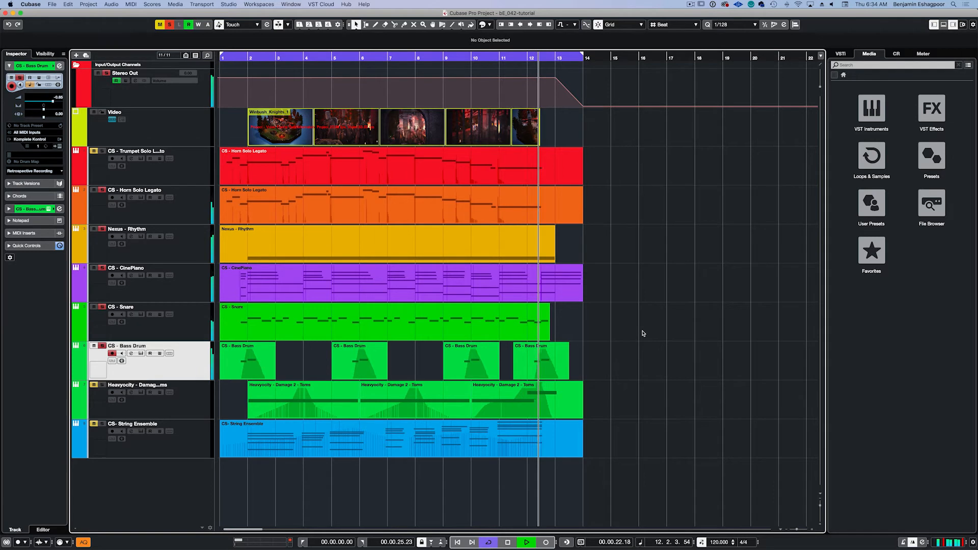
key("space")
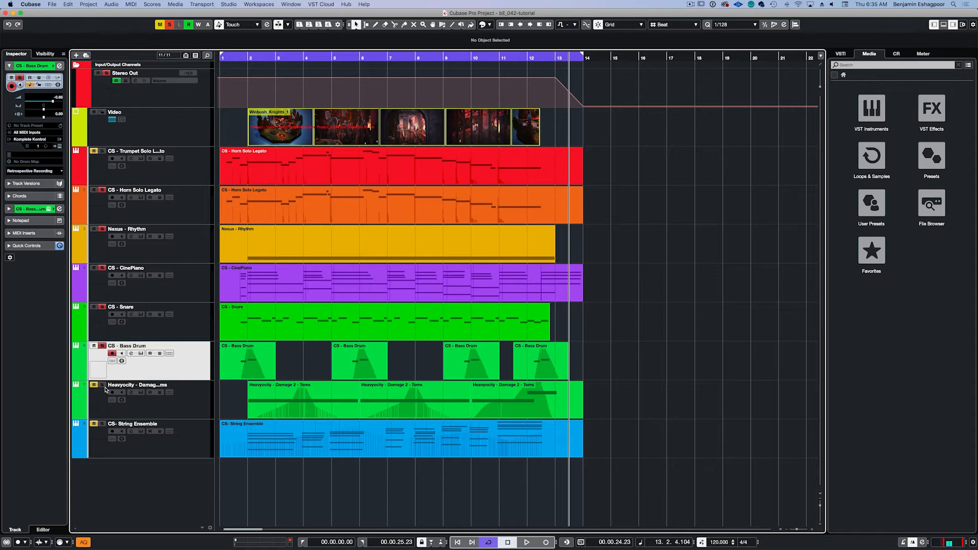
- Add the Heavyocity - Damage 2 - Toms track to the solo and play from the start while viewing its Damage 2 instrument
left_click(128, 401)
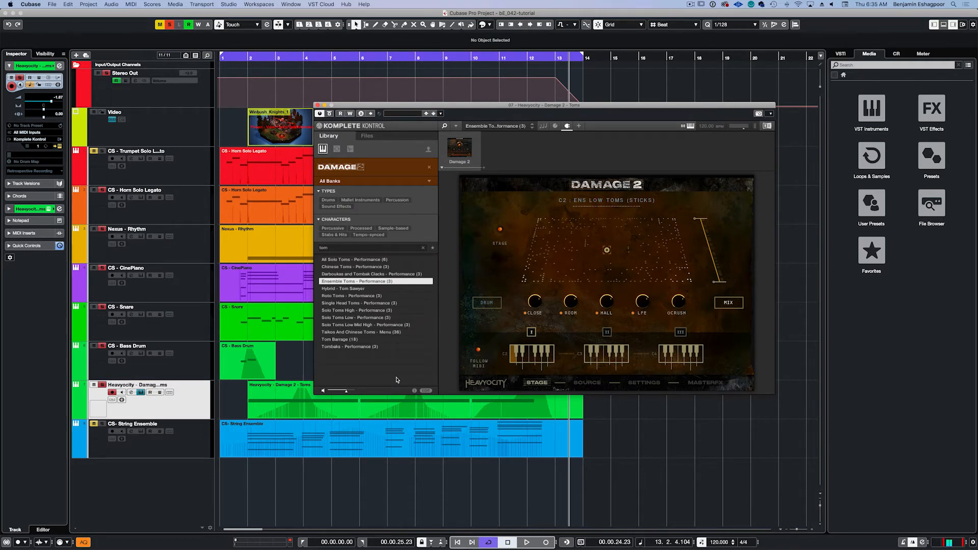
key("KP_Decimal")
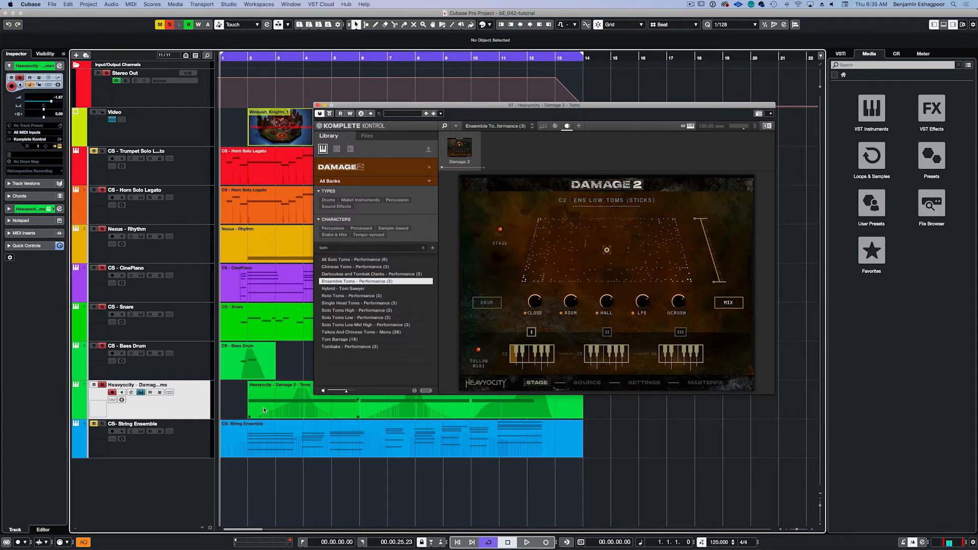
left_click_drag(370, 109, 421, 117)
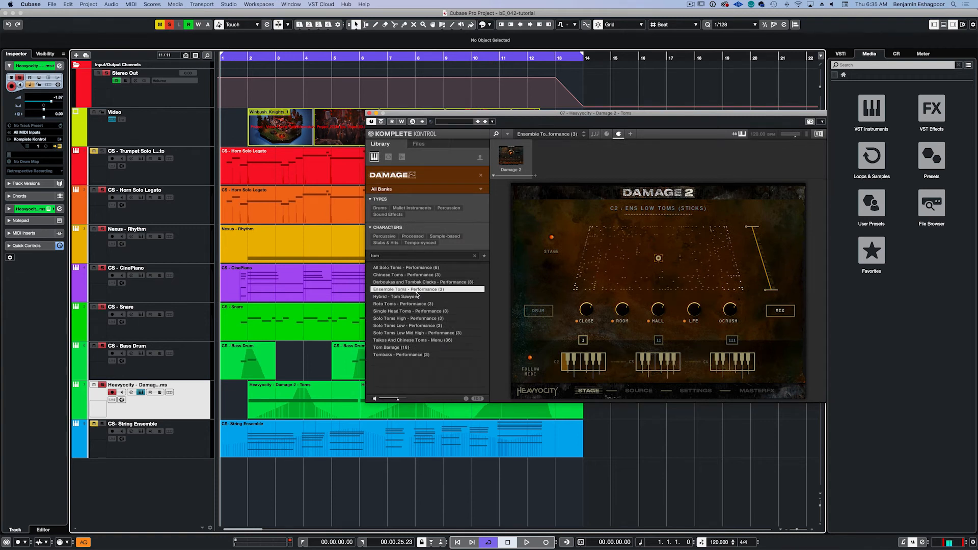
key("space")
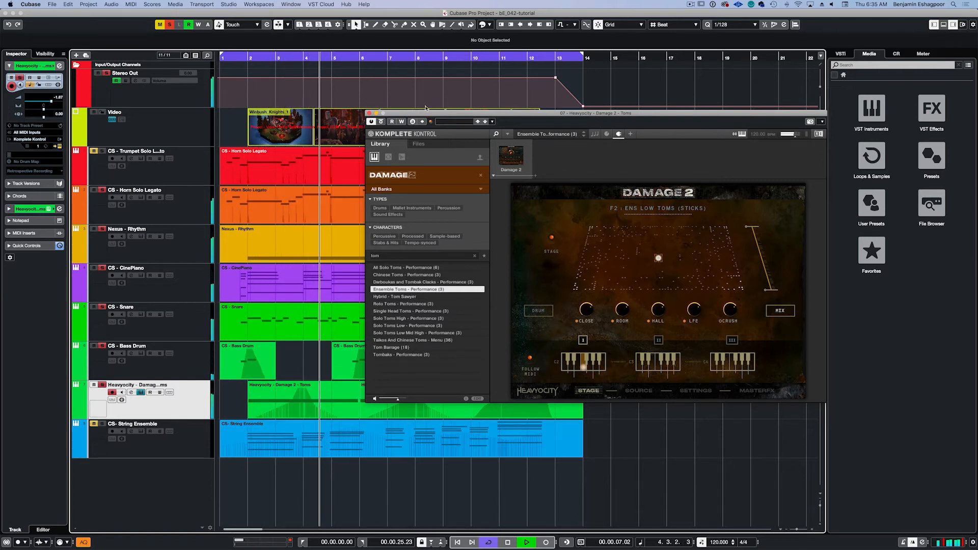
left_click_drag(426, 112, 602, 79)
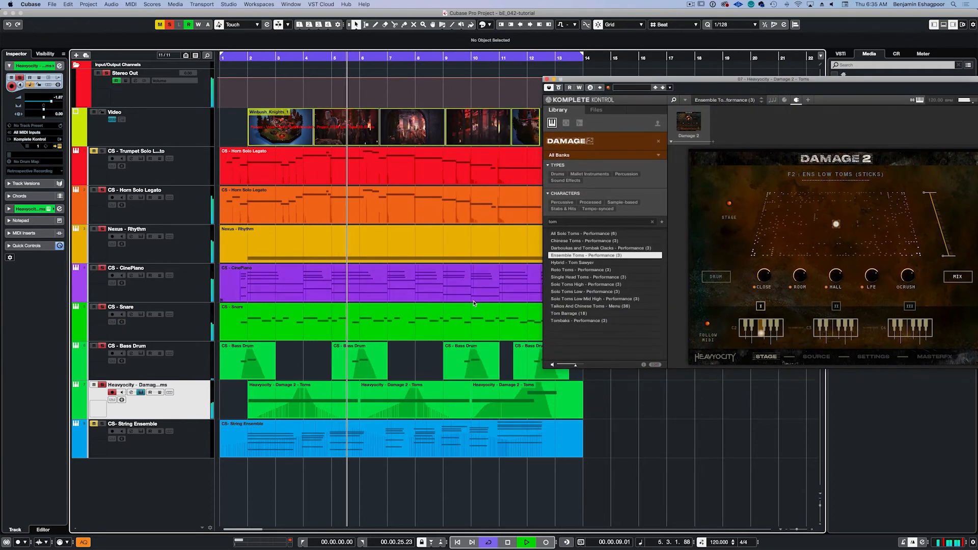
left_click_drag(608, 81, 558, 53)
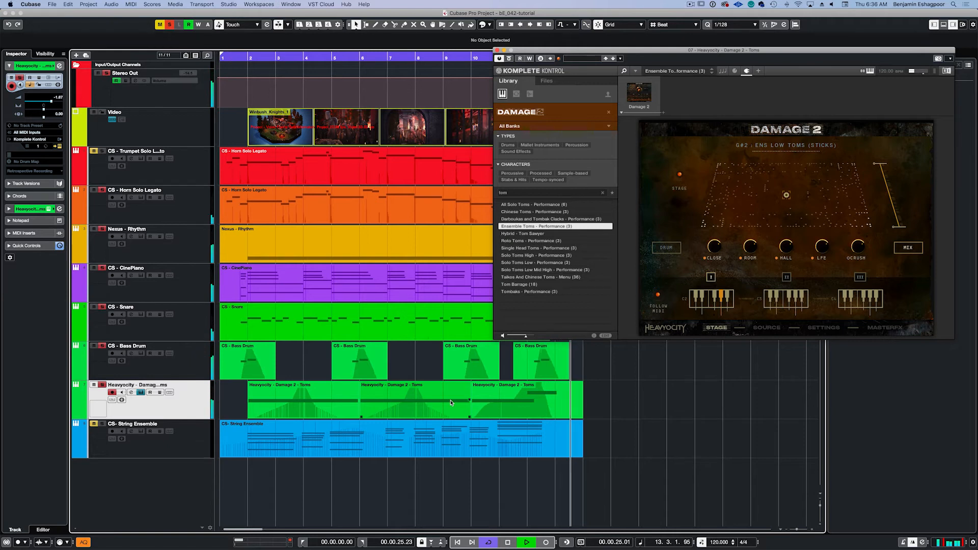
key("space")
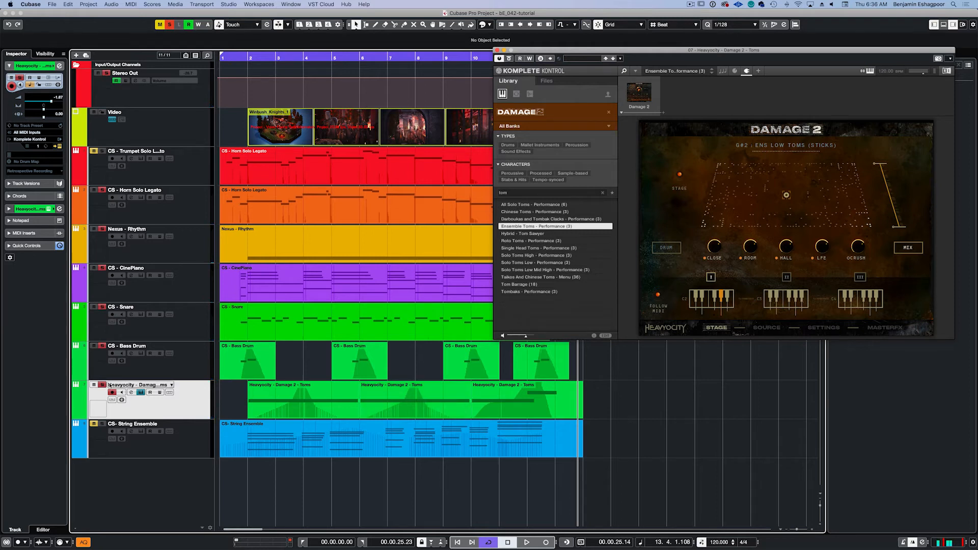
left_click(140, 392)
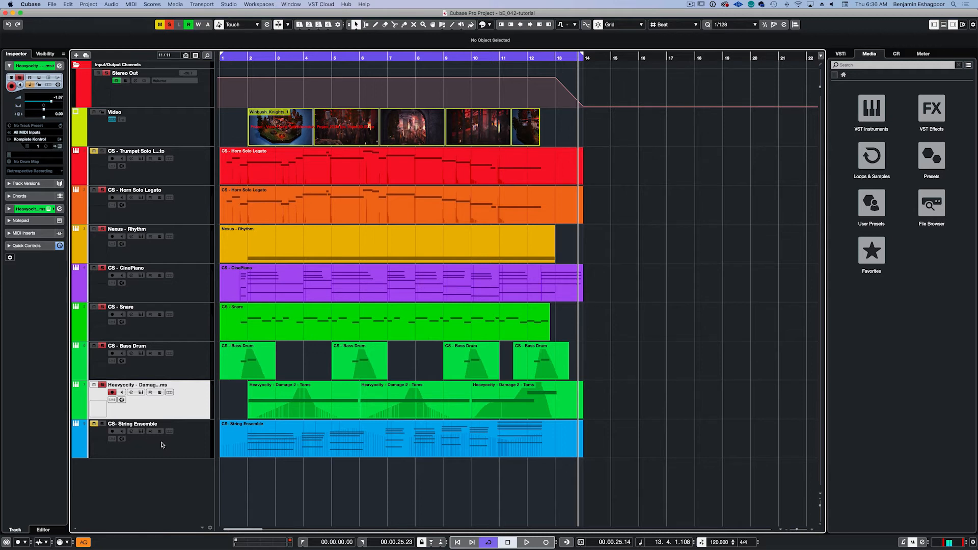
- Add the CS - String Ensemble track to the soloed tracks and play from the start while viewing its CineStrings CORE instrument
left_click(140, 431)
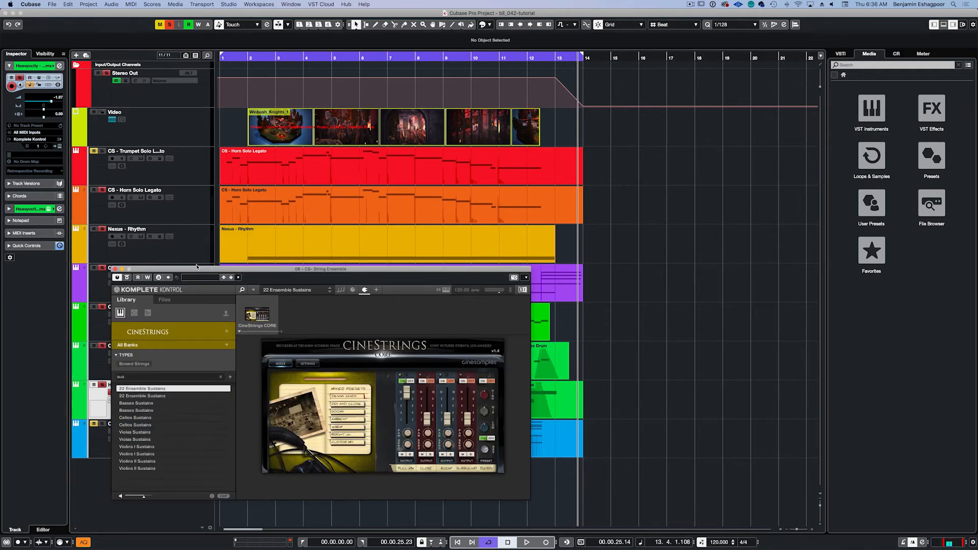
left_click_drag(204, 272, 434, 245)
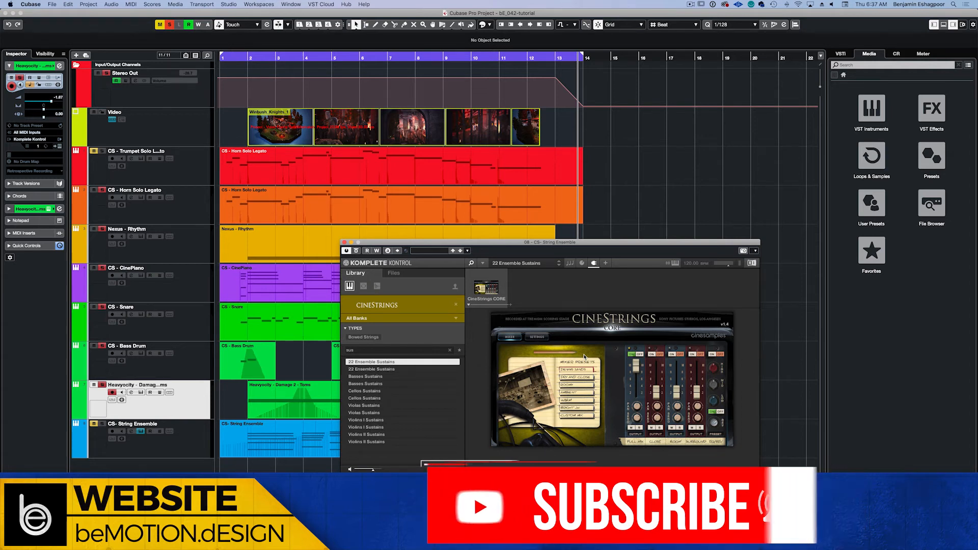
left_click(97, 423)
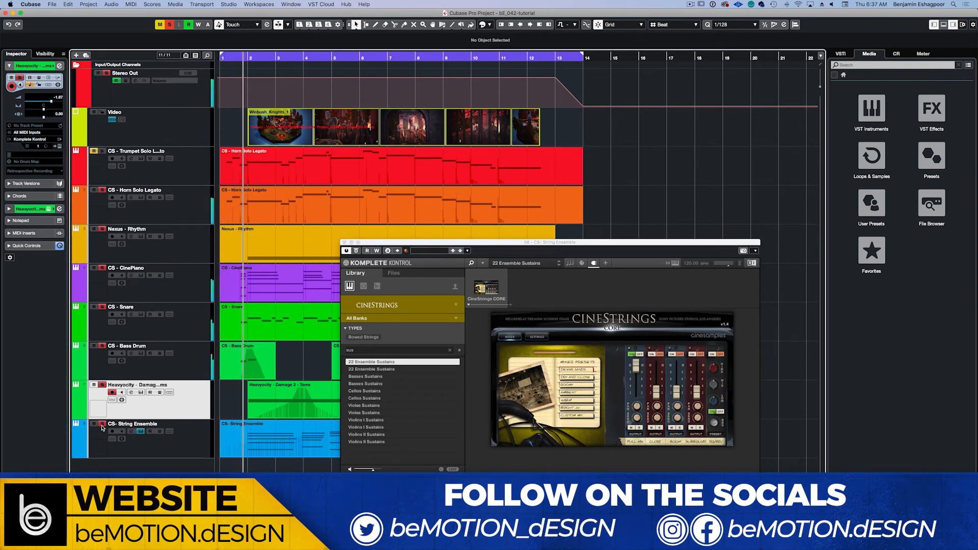
left_click_drag(485, 243, 605, 137)
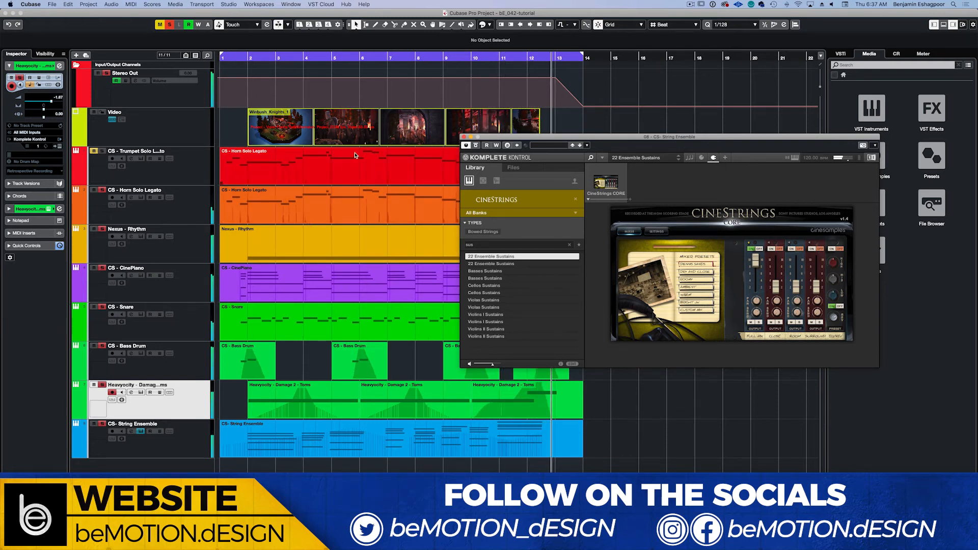
left_click(464, 137)
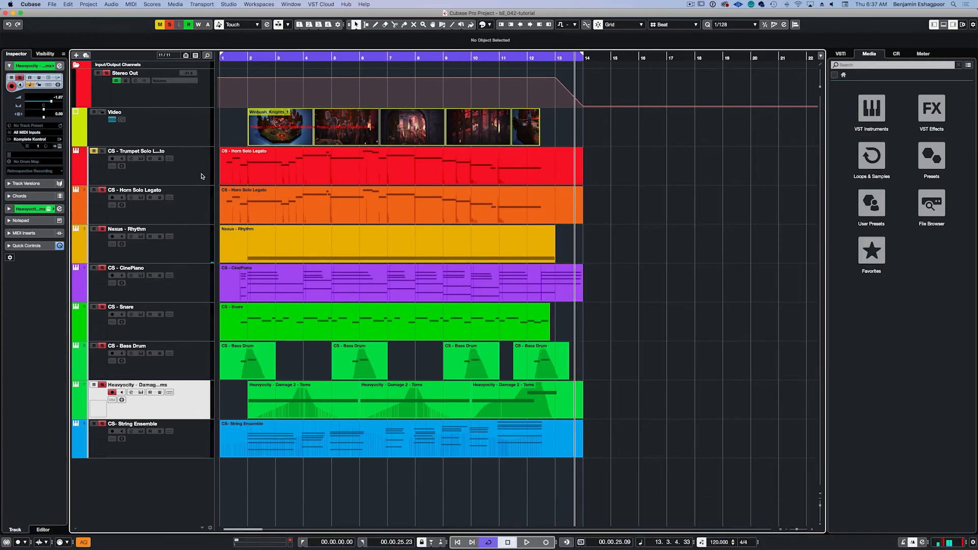
- Clear all mute and solo states and play the full mix from the start, viewing the CS - Trumpet Solo Legato track's CineBrass instrument
left_click(153, 173)
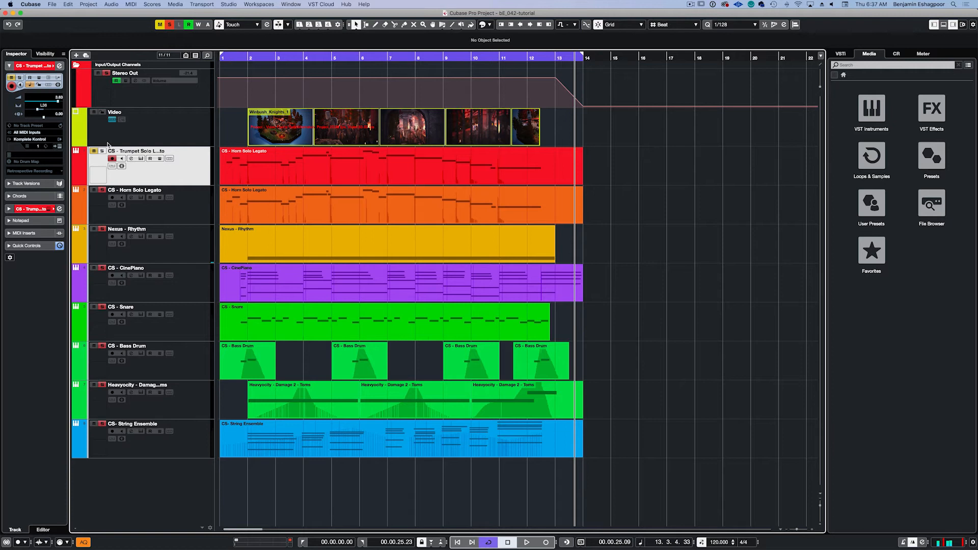
left_click(163, 24)
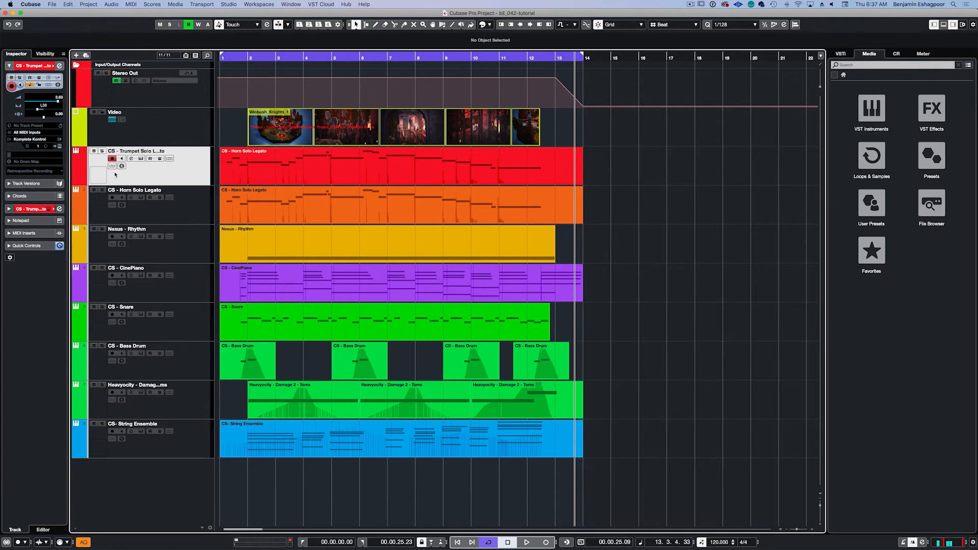
left_click(140, 159)
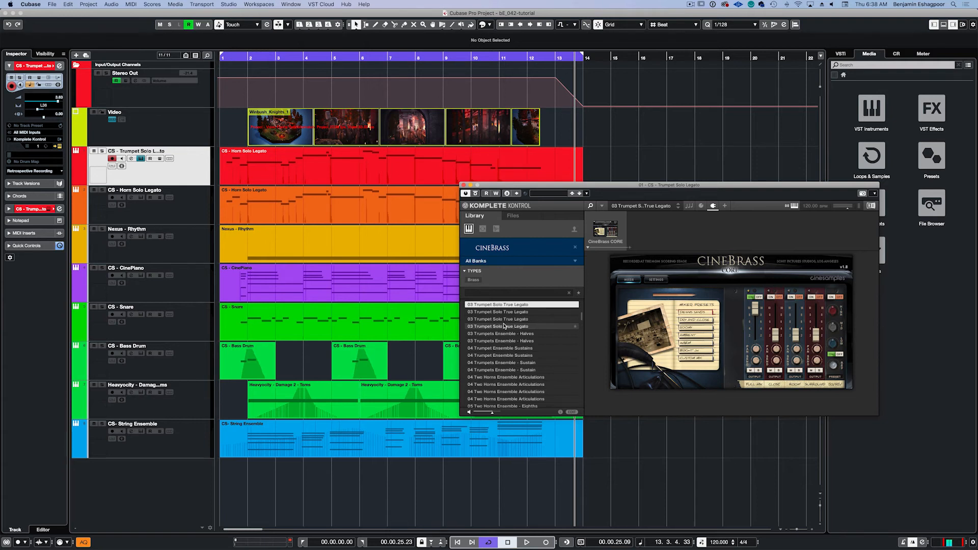
key("period")
key("space")
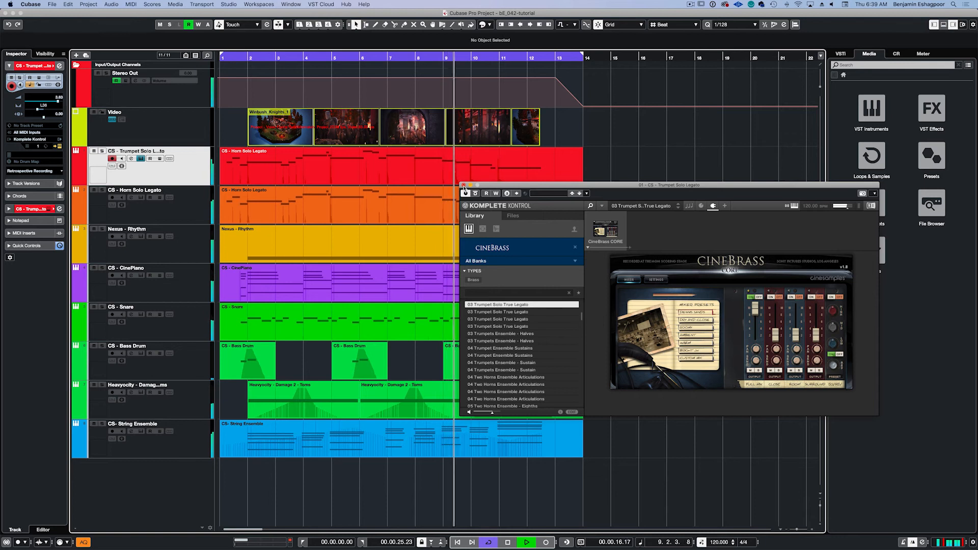
left_click(463, 185)
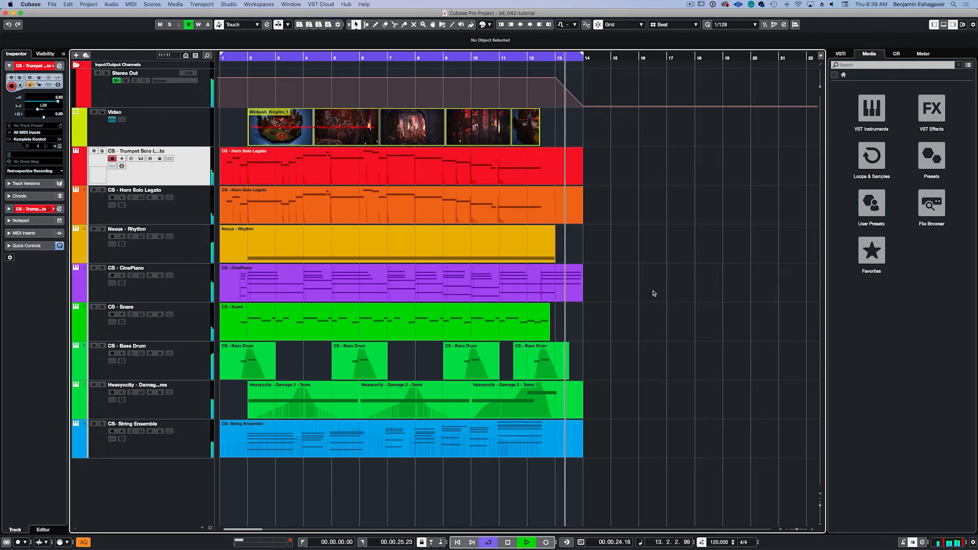
key("space")
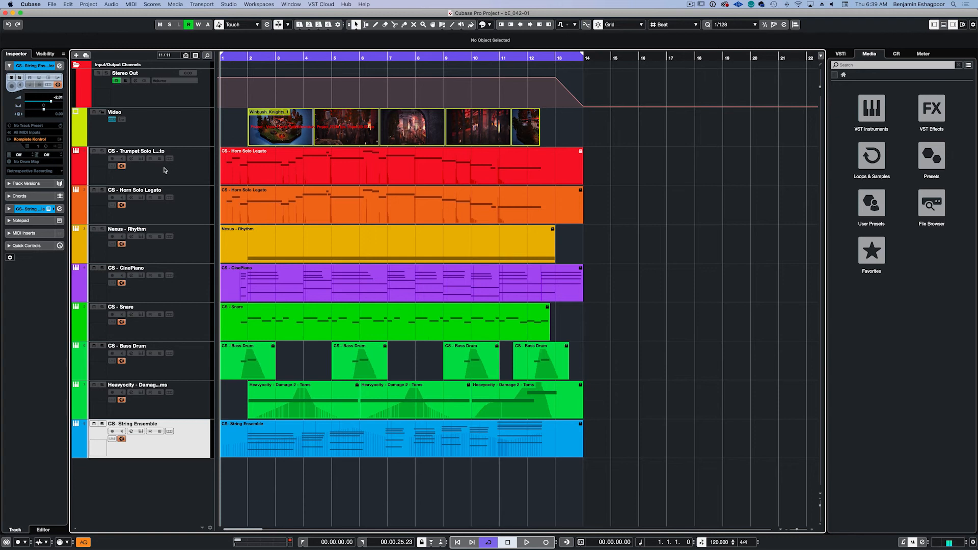
- Open the MixConsole and view the Neutron 3 inserts on the CS - Horn Solo Legato and CS - Trumpet Solo Legato channels
key("F3")
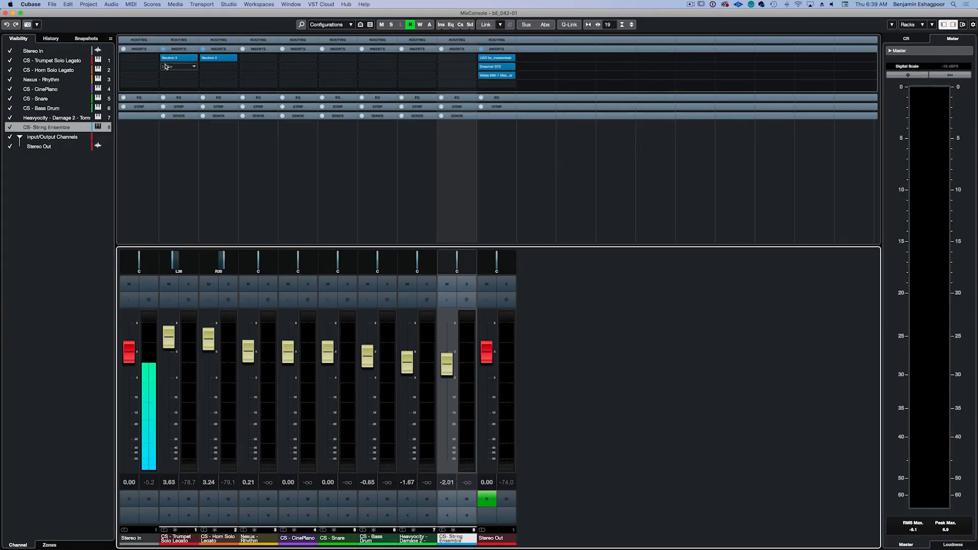
left_click(211, 60)
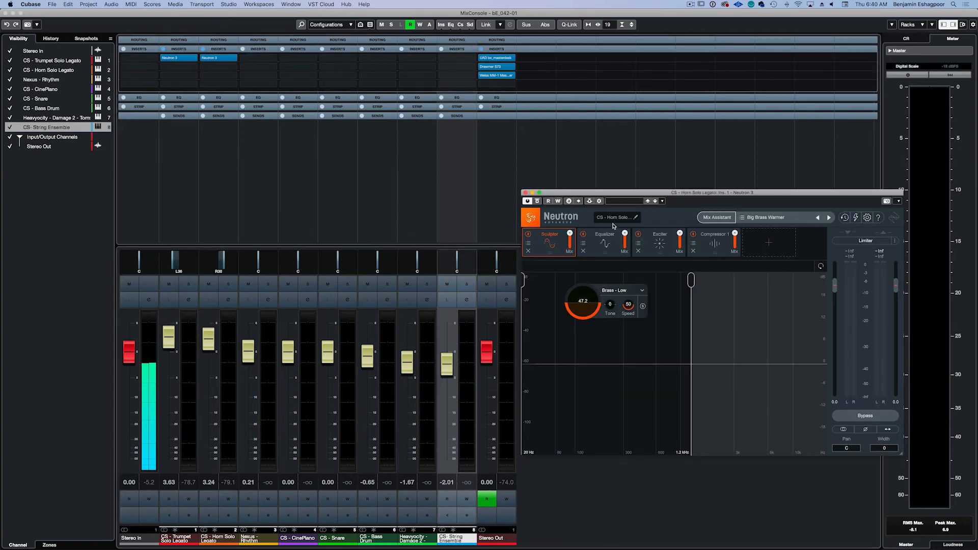
left_click_drag(643, 195, 483, 218)
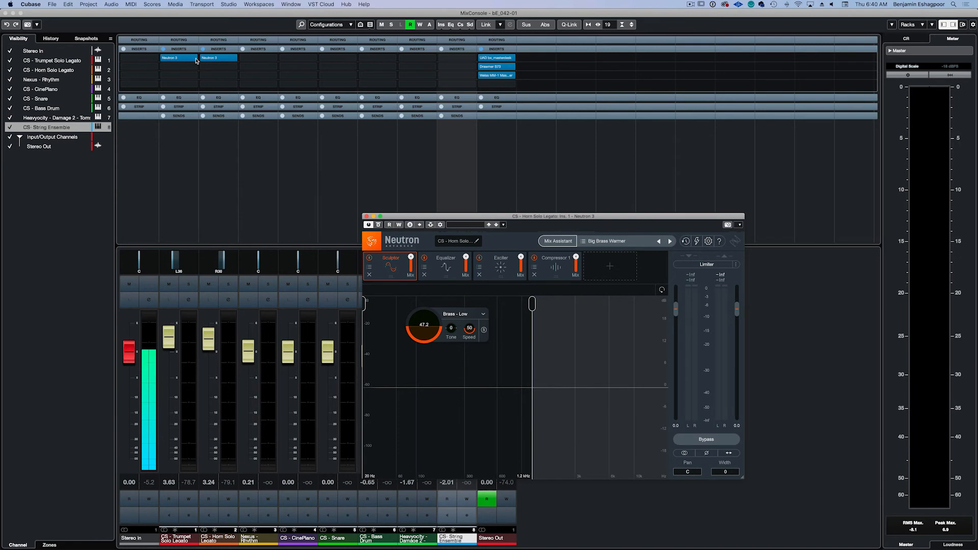
left_click(173, 62)
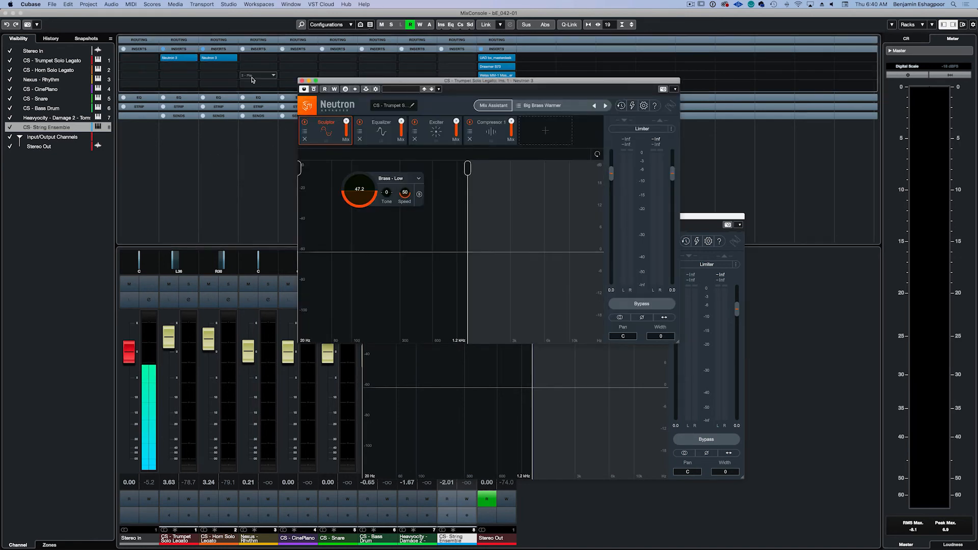
left_click(301, 81)
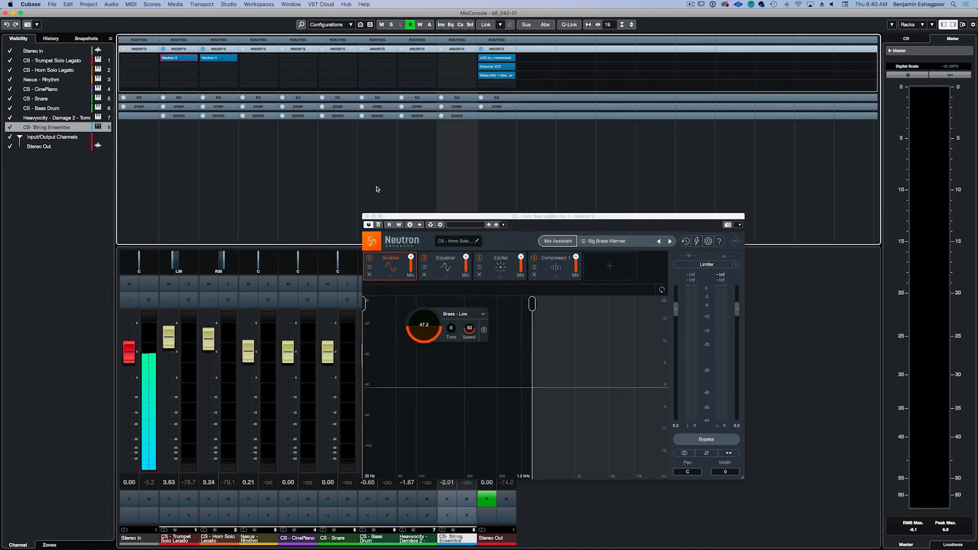
left_click(366, 217)
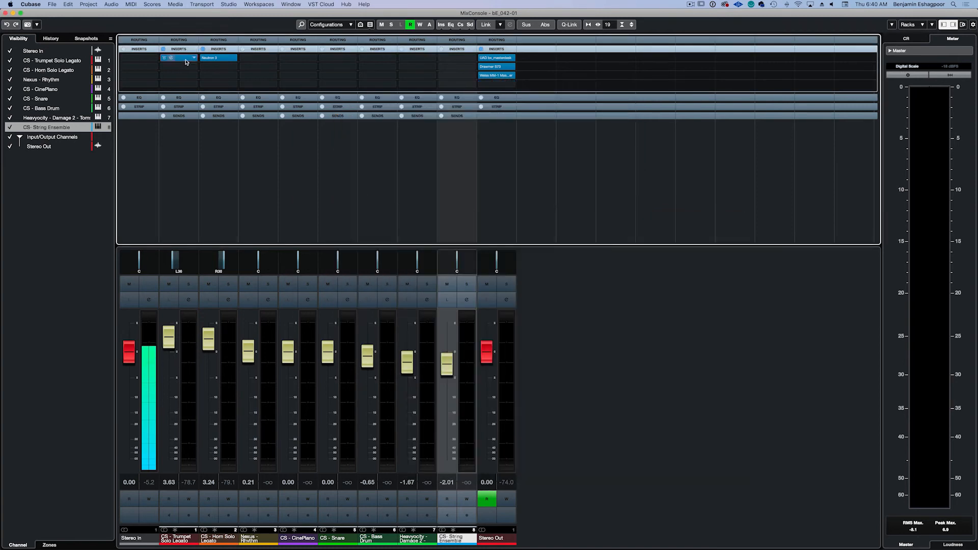
- Open the UAD bx_masterdesk and Drawmer S73 inserts on the Stereo Out channel and arrange their windows to view both
mouse_move(503, 66)
left_click(489, 58)
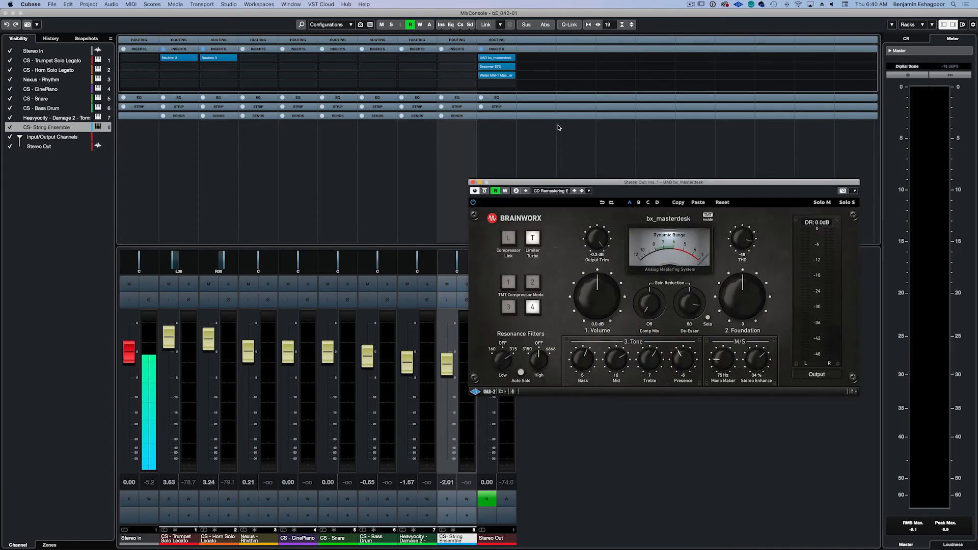
left_click_drag(619, 186, 376, 200)
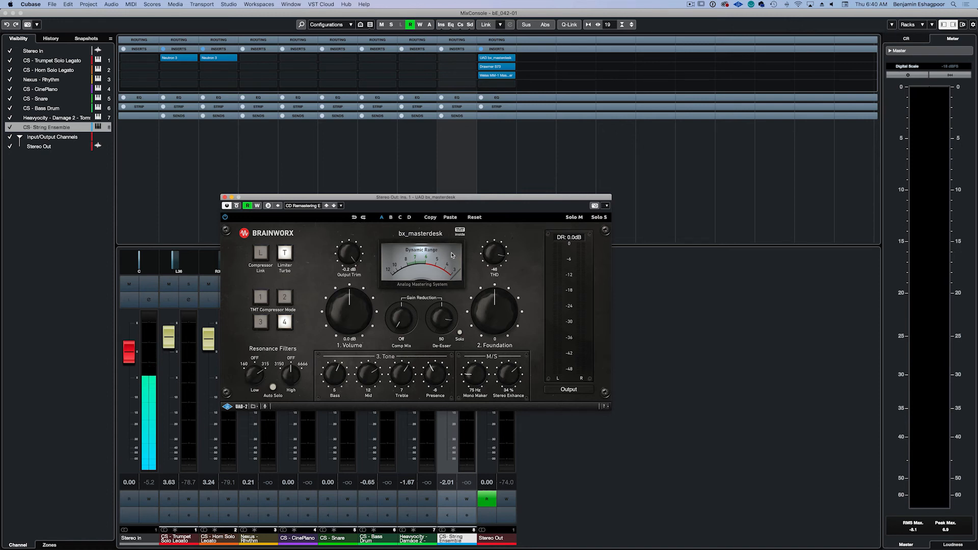
left_click(488, 70)
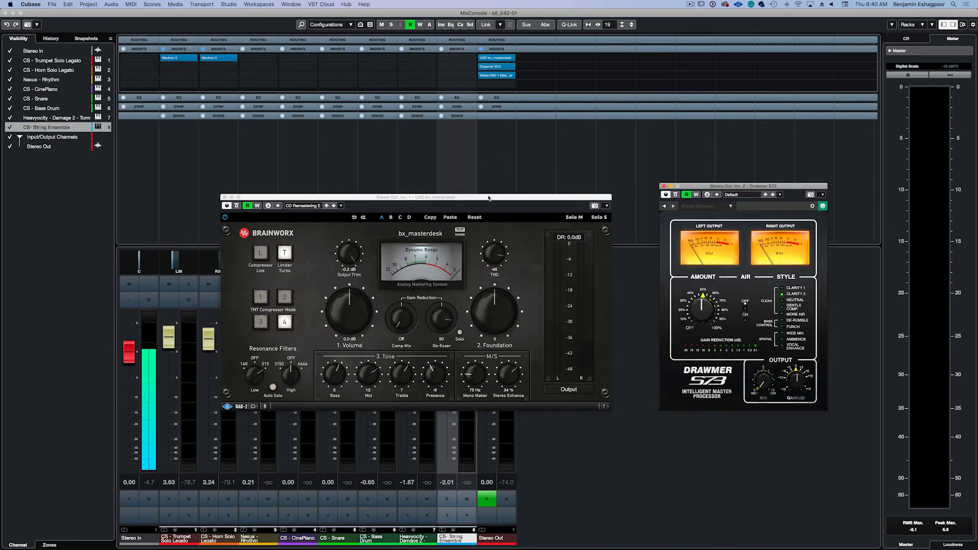
left_click_drag(749, 188, 619, 248)
left_click_drag(618, 245, 618, 245)
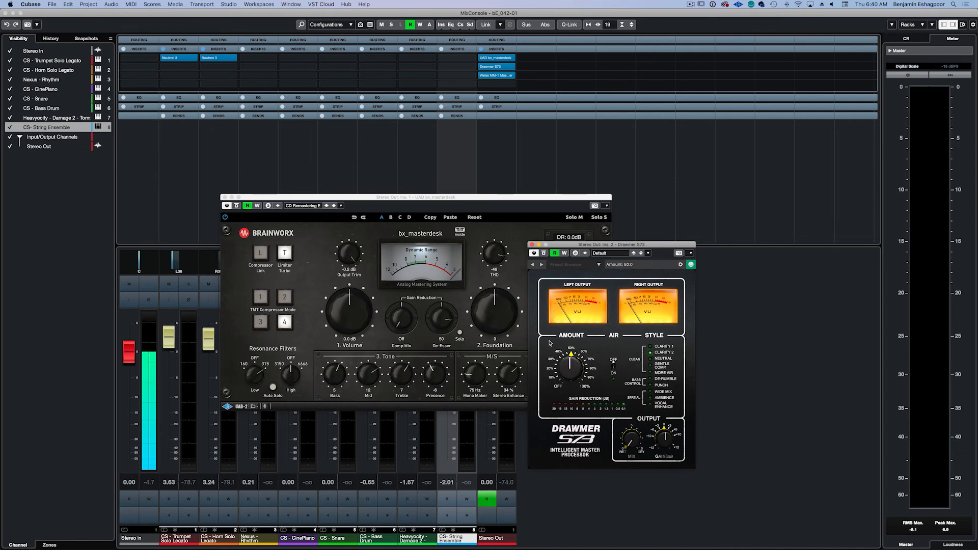
- Open the Weiss MM-1 Mastering Maximizer insert on Stereo Out and view its presets, keeping Mastering for iTunes
left_click(489, 77)
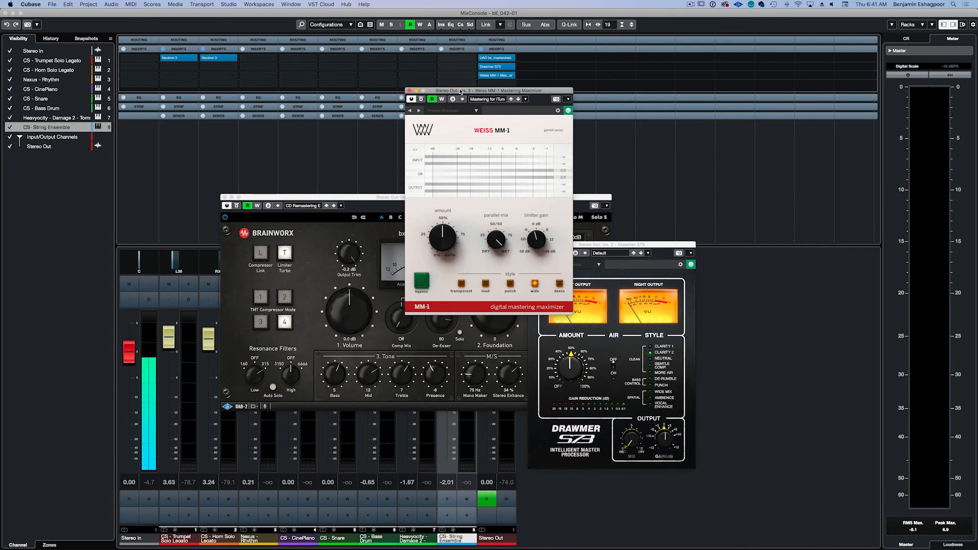
left_click_drag(454, 91, 529, 188)
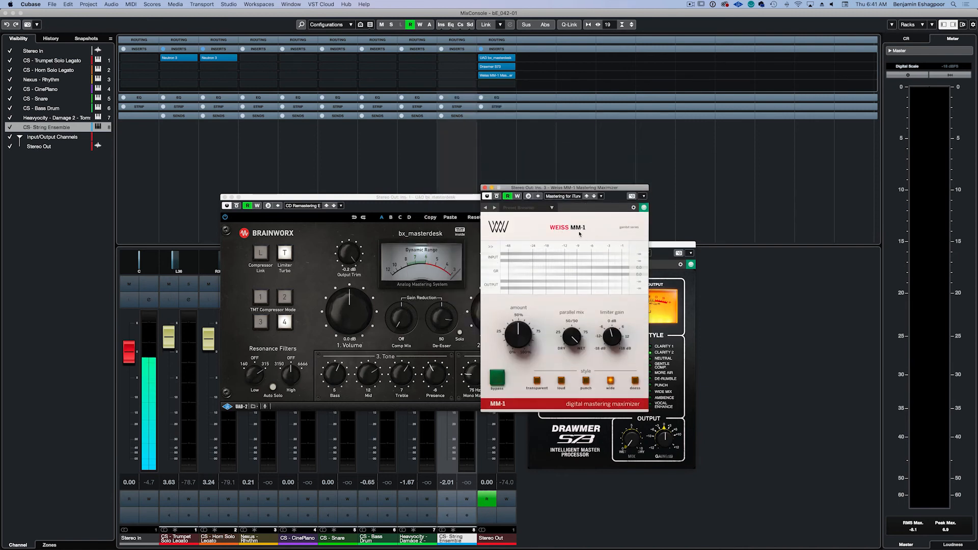
left_click(564, 198)
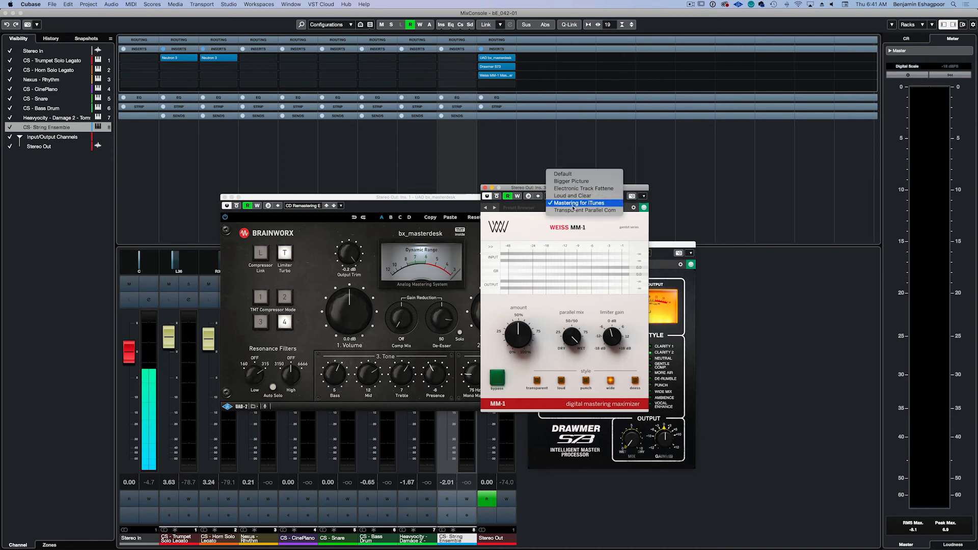
left_click(638, 327)
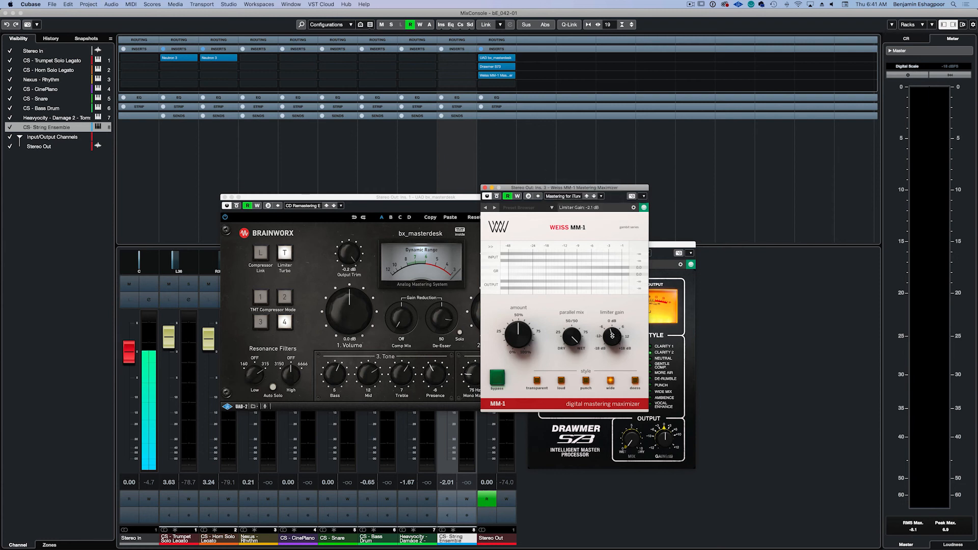